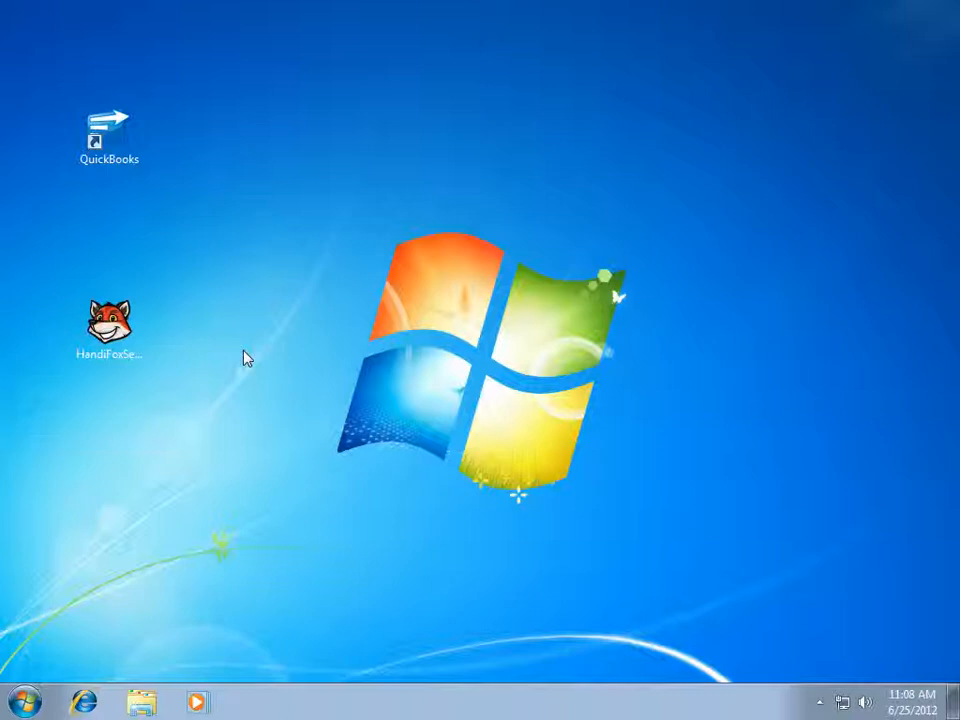
Step: Start the HandiFox 6.2.0 setup from the desktop and proceed through the required components to accept the license agreement
click(120, 334)
double_click(120, 338)
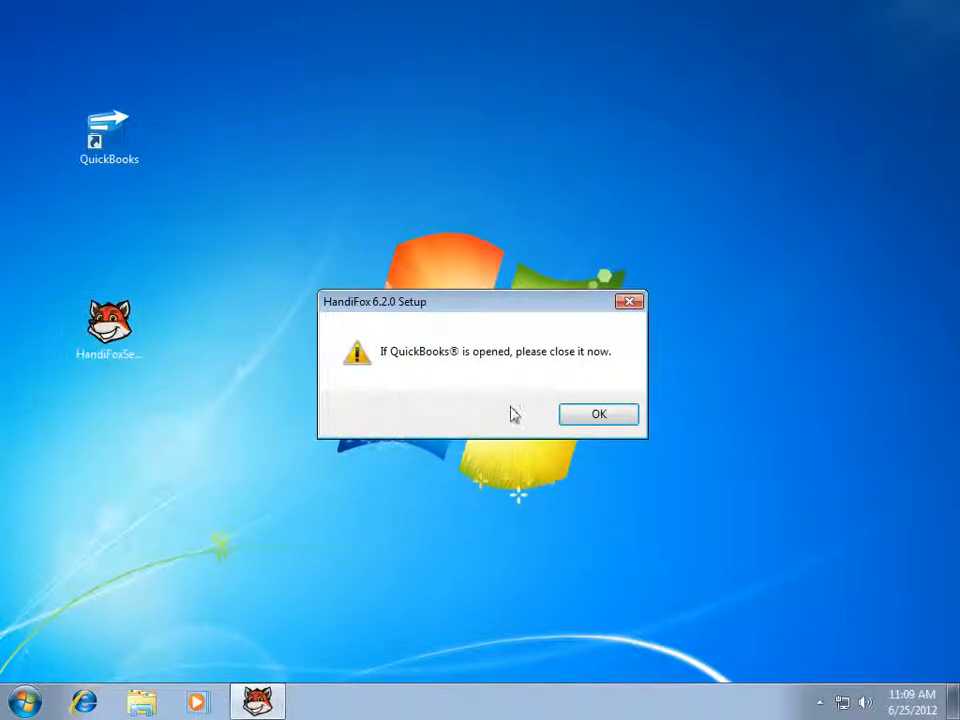
click(574, 416)
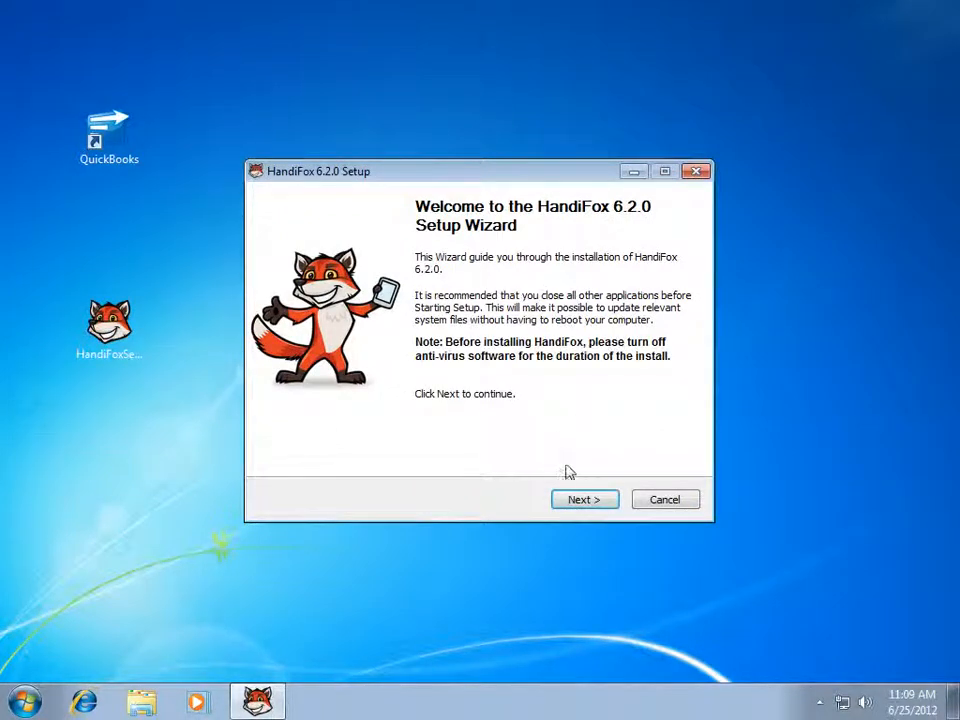
click(564, 506)
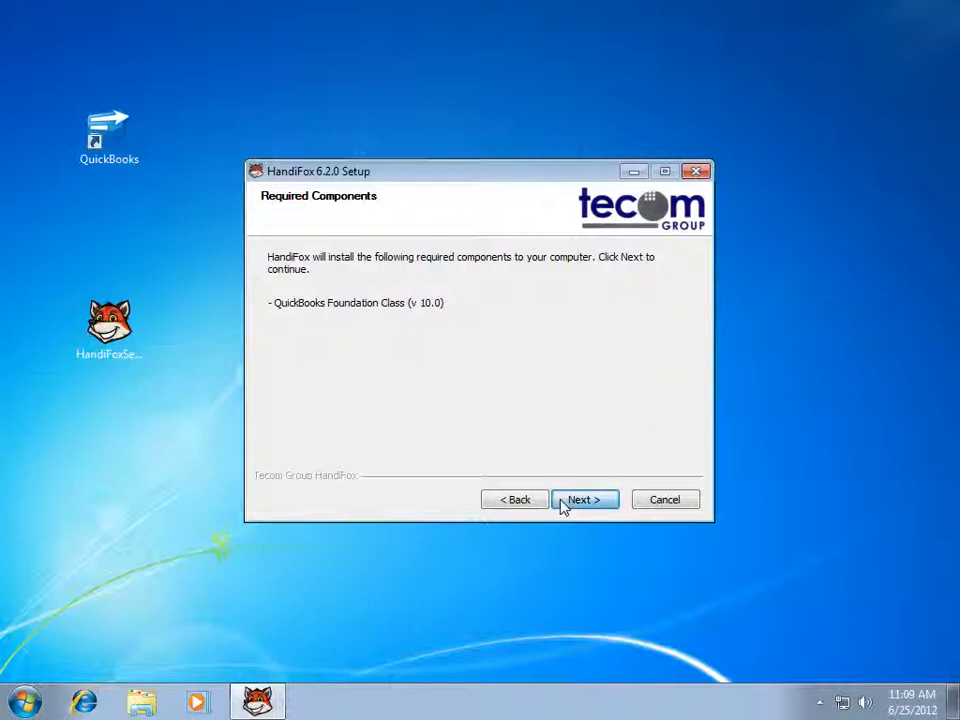
click(563, 507)
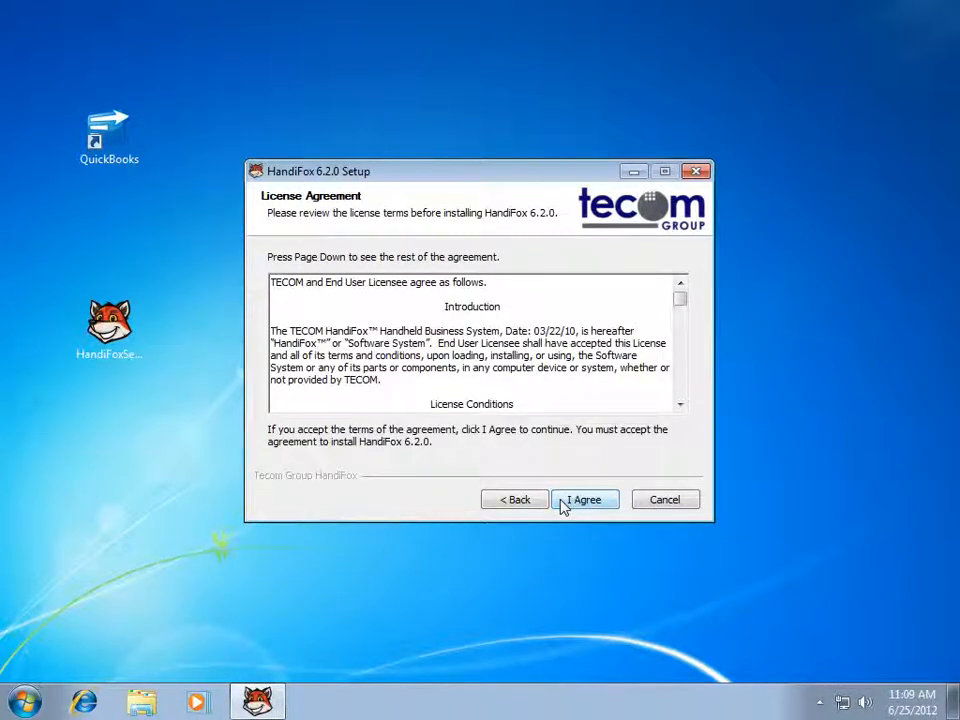
click(563, 507)
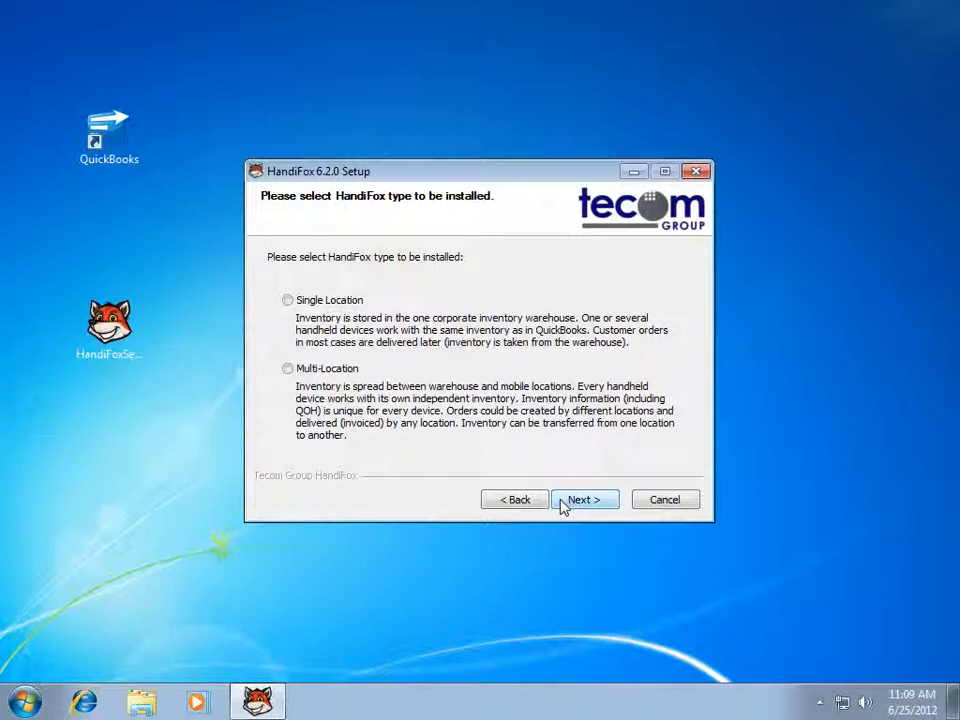
Step: Choose the Multi-Location HandiFox type and install it in C:\Program Files\Tecom Group\HandiFox
click(338, 309)
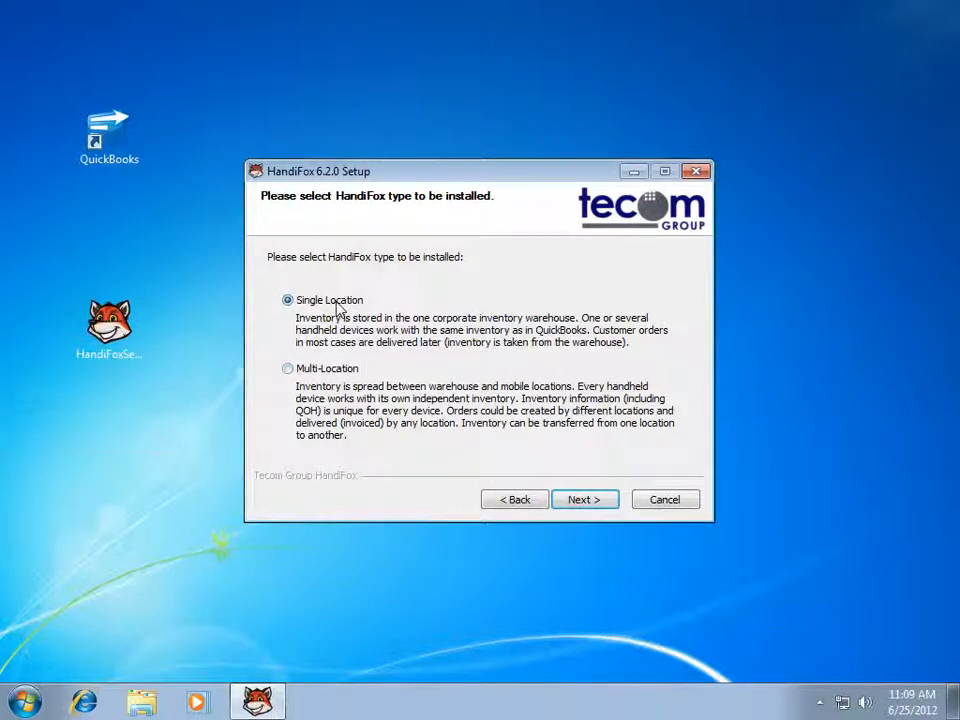
click(329, 369)
click(592, 501)
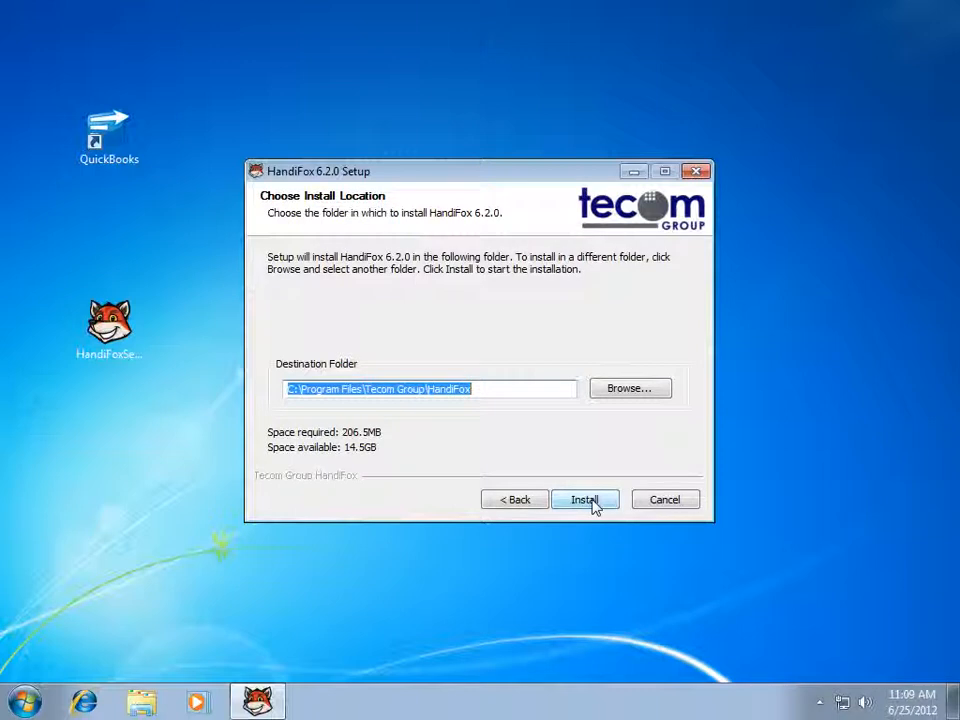
click(590, 502)
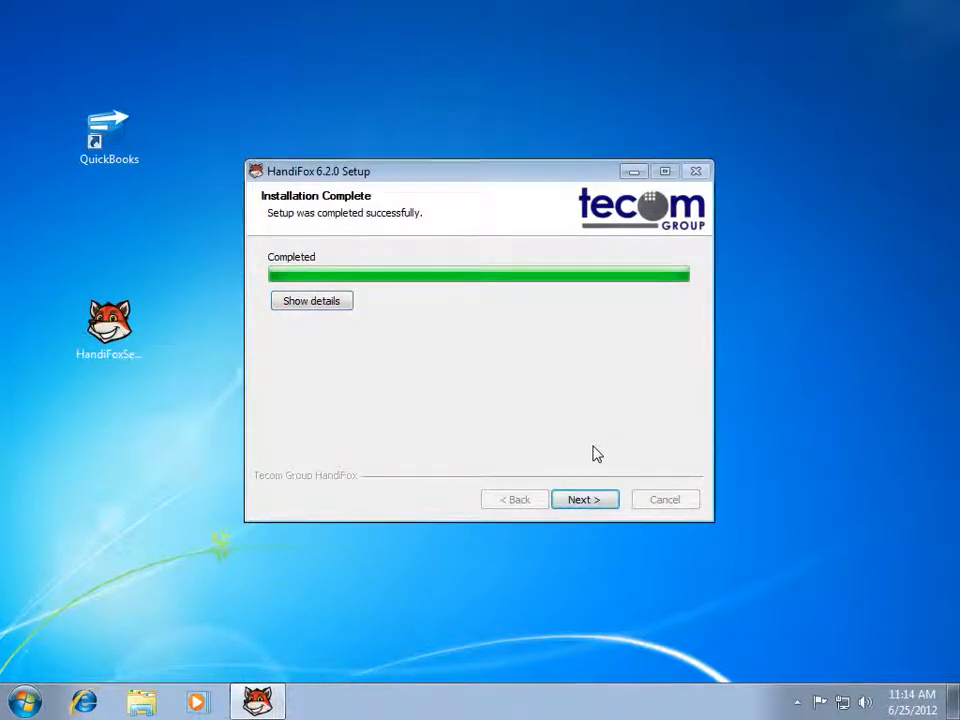
Step: Associate HandiFox with the QuickBooks company file C:\Company\Documentation Inc.QBW
click(584, 501)
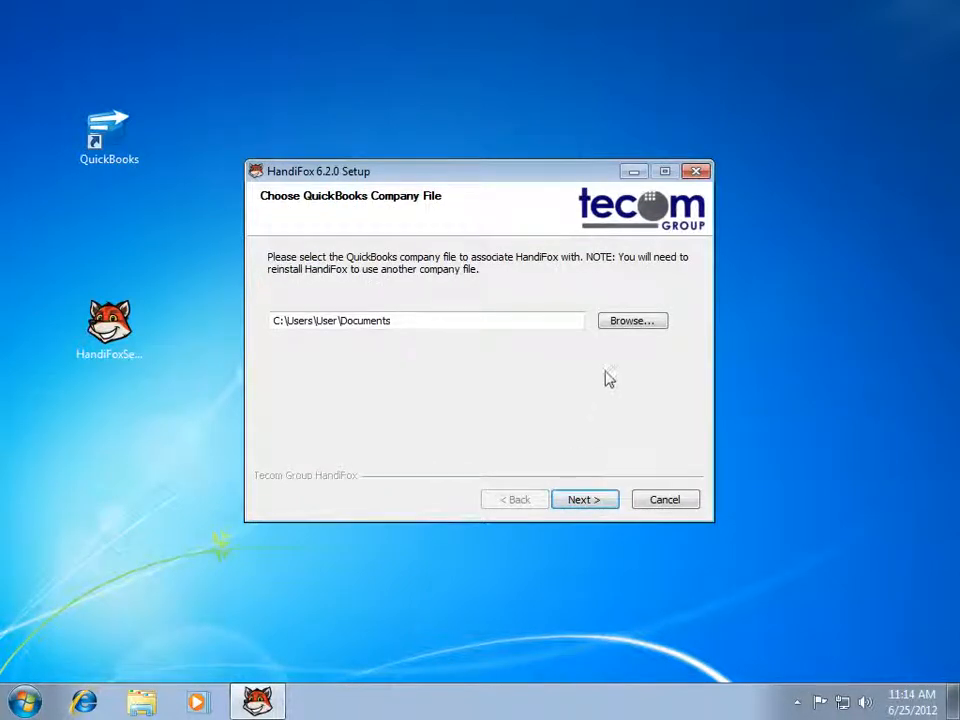
click(621, 330)
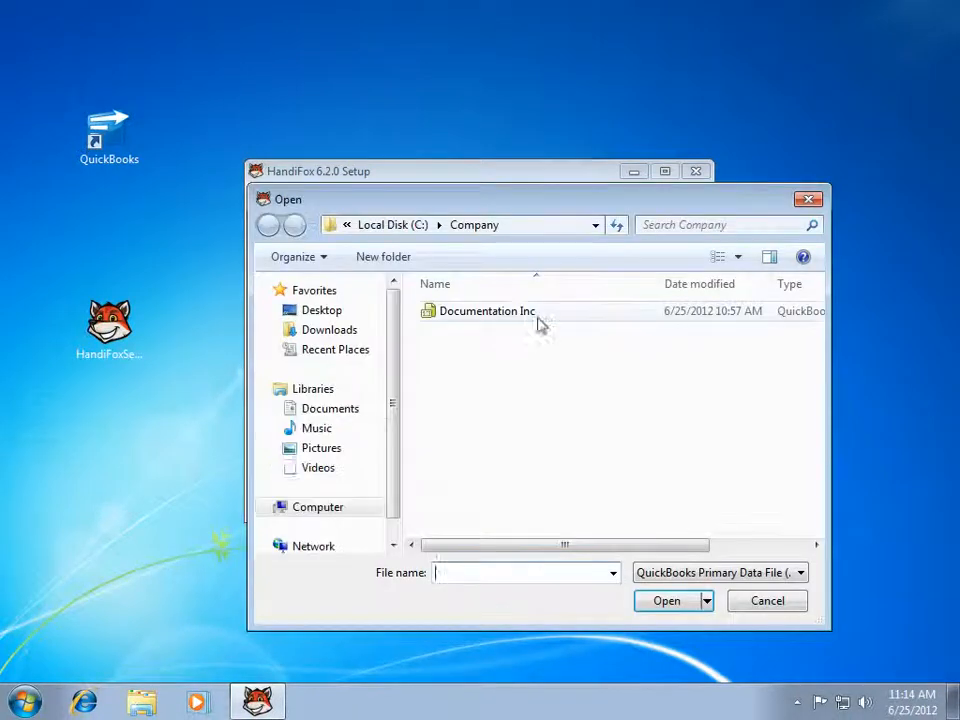
click(517, 317)
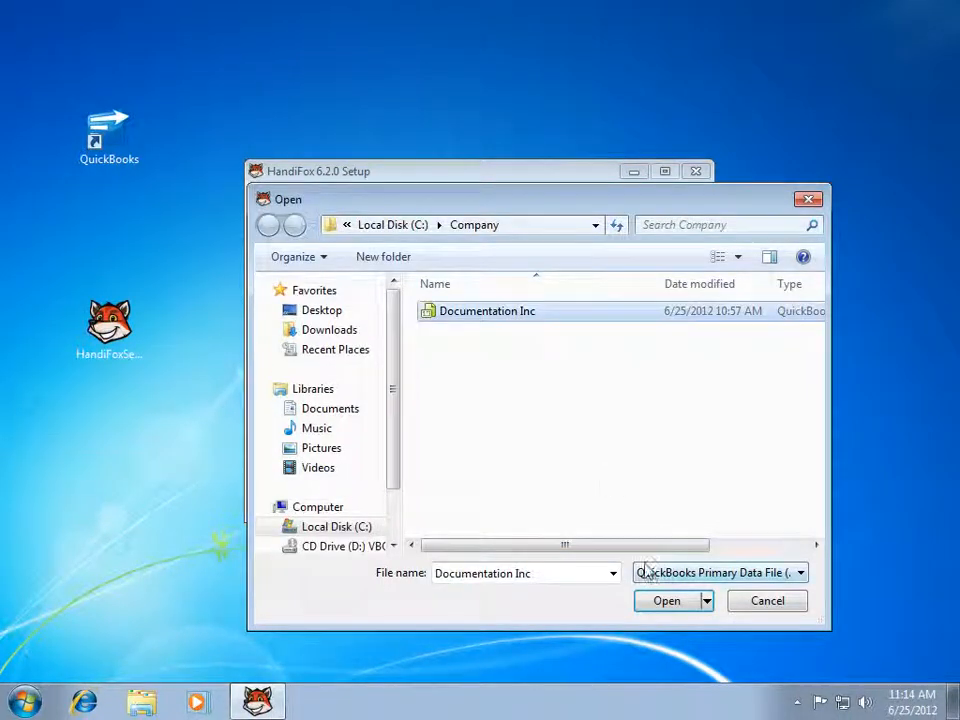
click(652, 600)
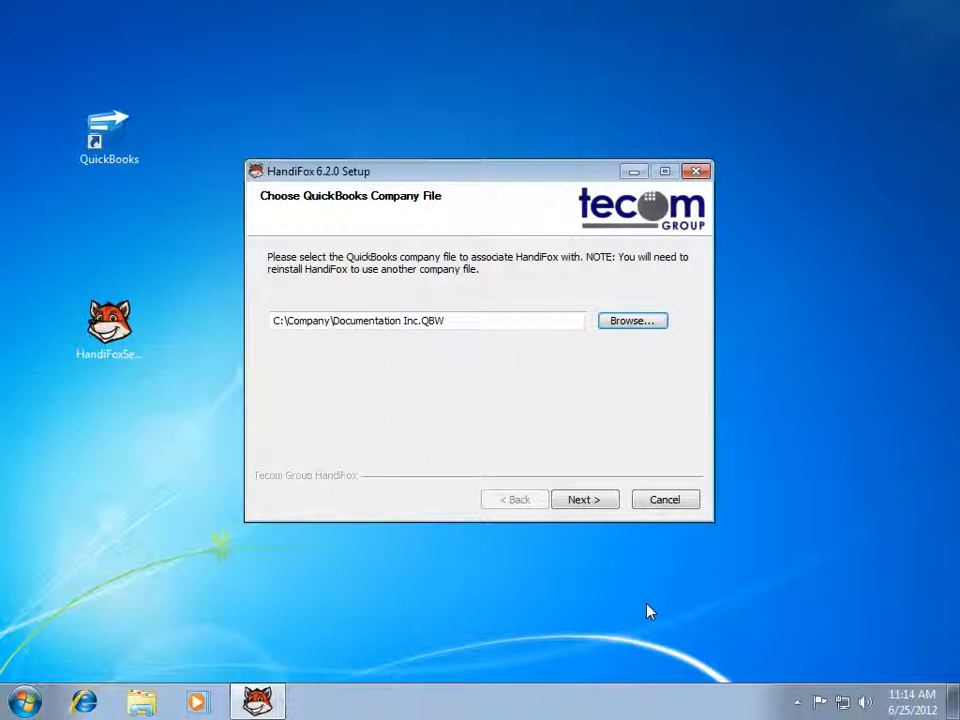
click(590, 508)
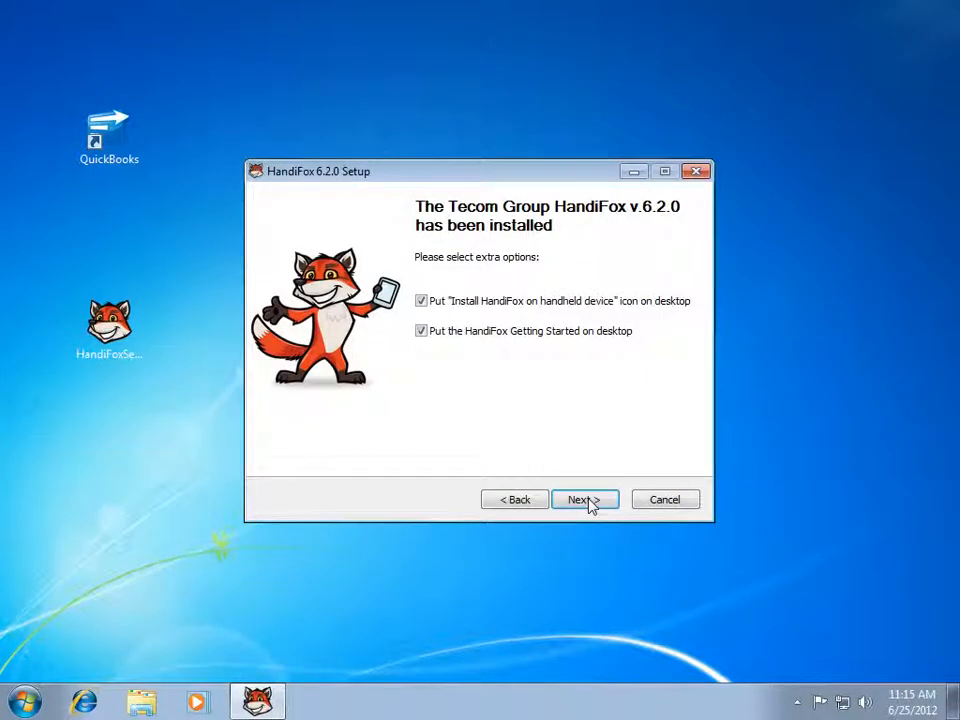
Step: Keep both extra desktop icon options and finish the setup with an immediate reboot
click(587, 500)
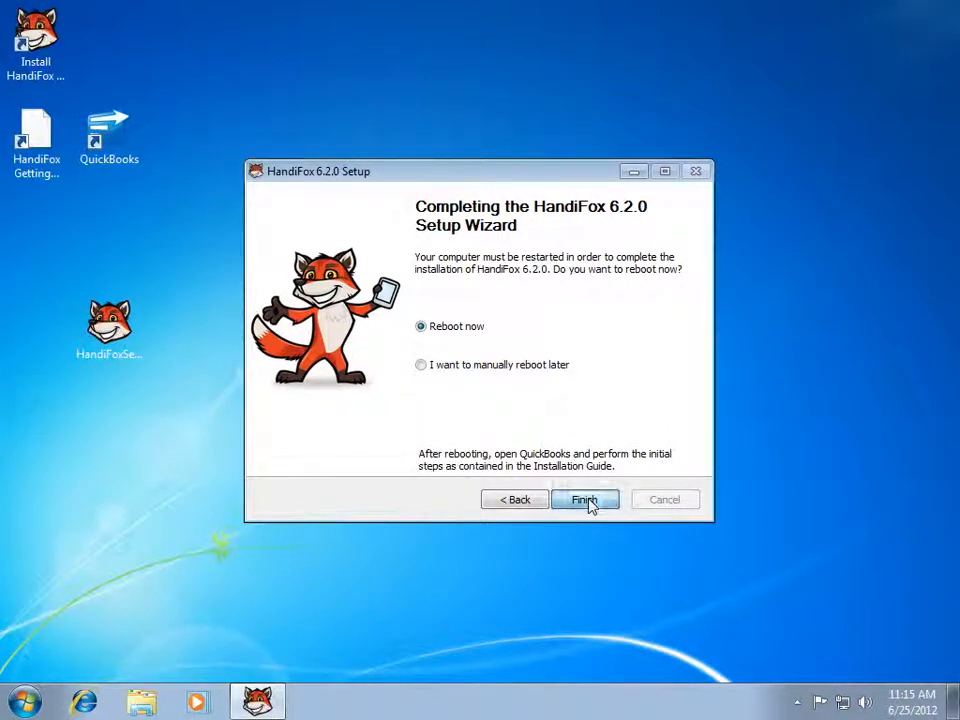
click(588, 501)
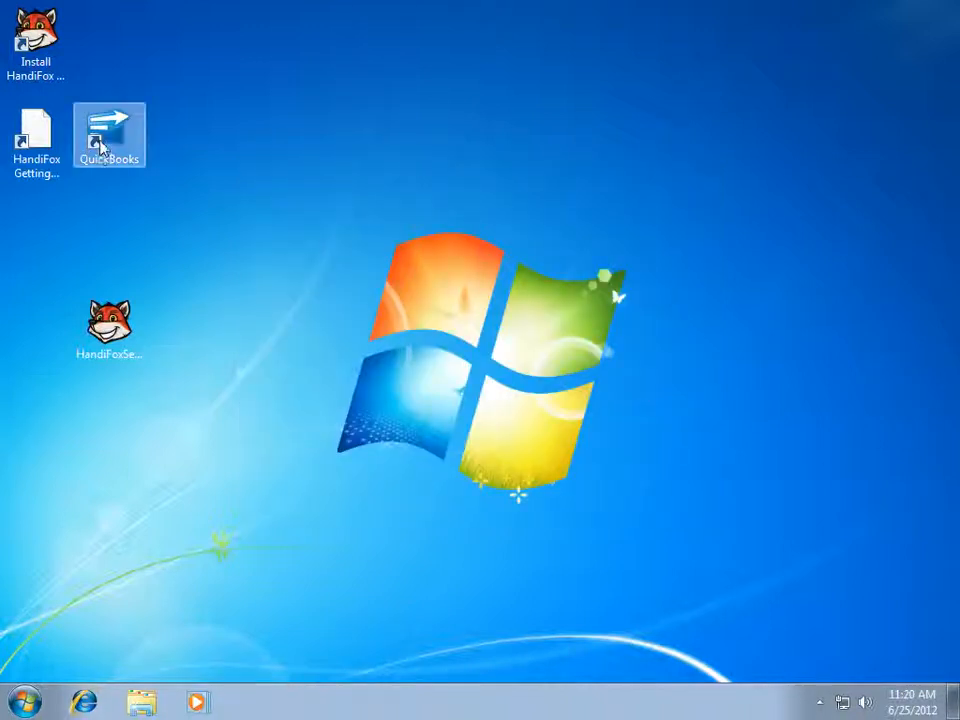
Step: Open QuickBooks from the desktop and log in to Documentation Inc. as Admin with the account password
double_click(100, 145)
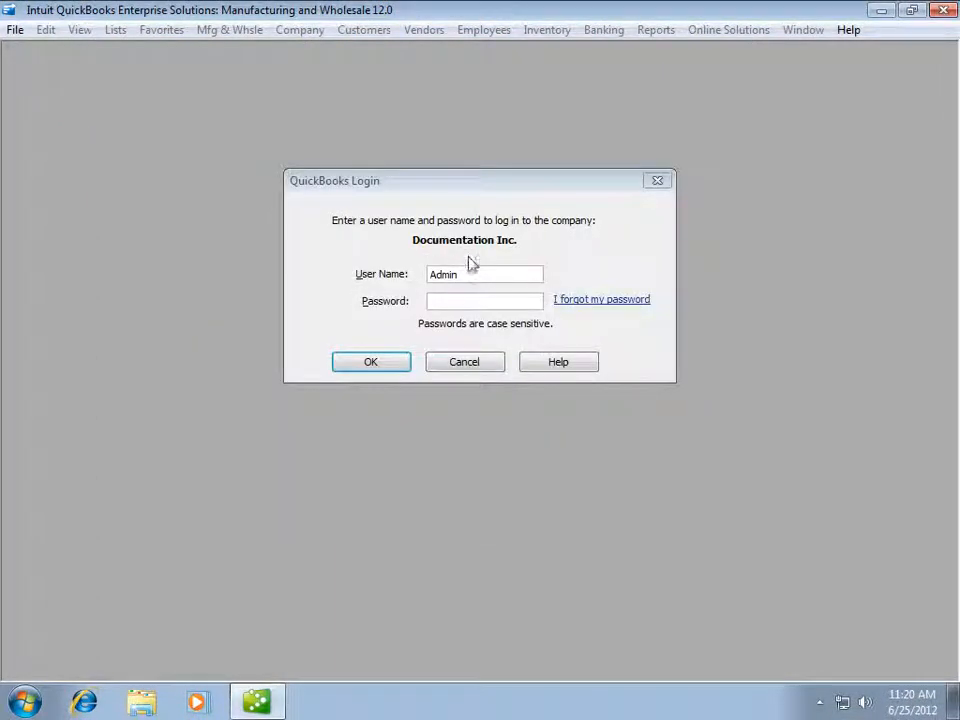
click(488, 301)
text(••••••)
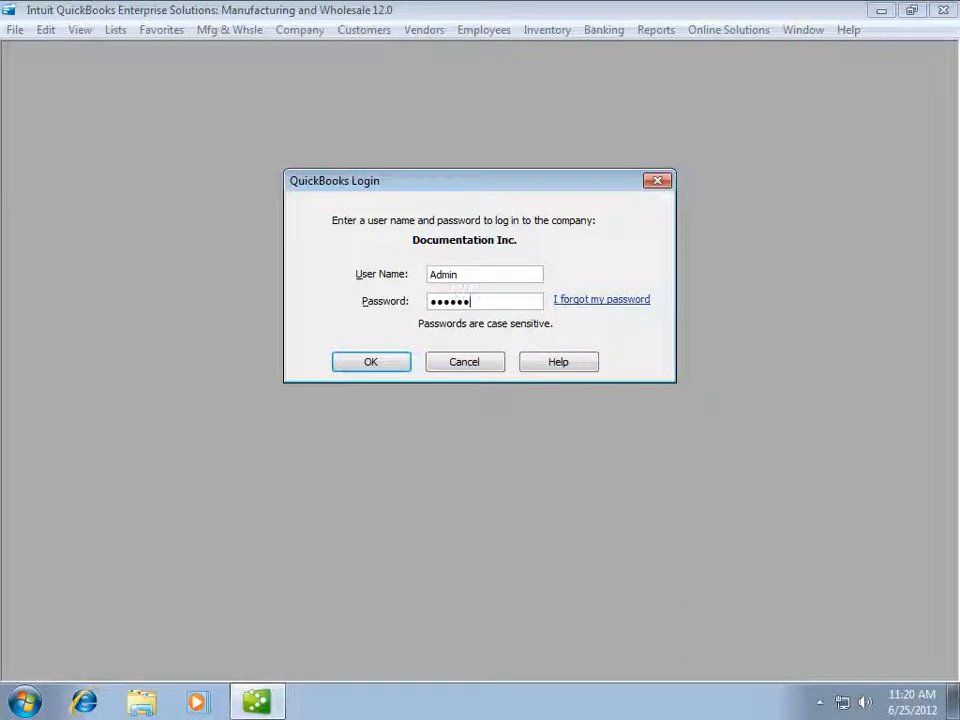
click(380, 364)
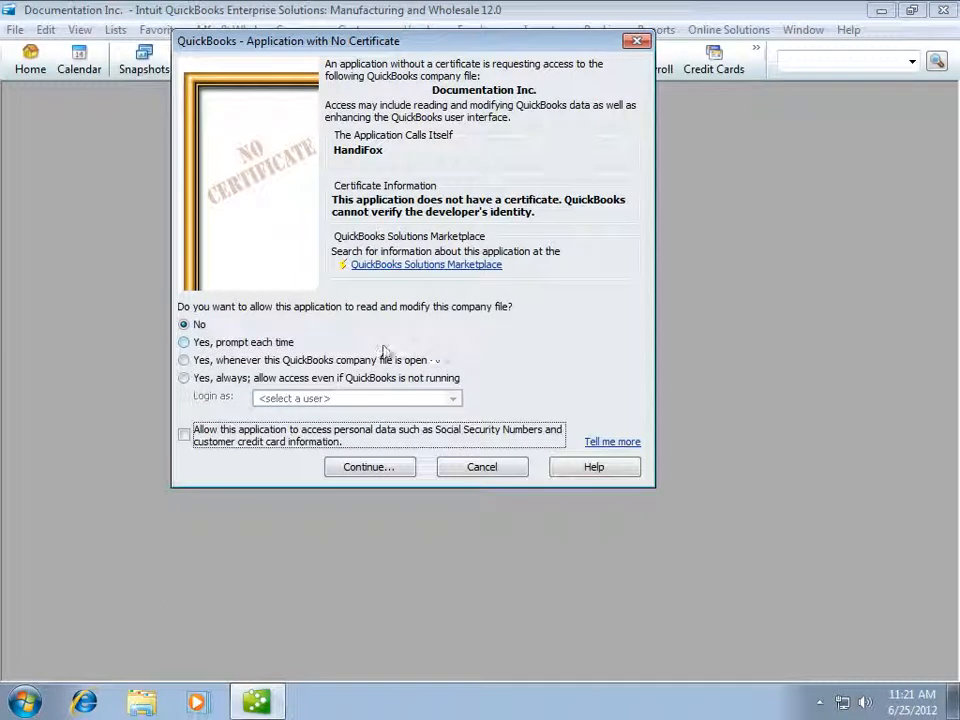
Step: Grant HandiFox permanent access to the company file even when QuickBooks is not running, logging in as Admin and including personal data
click(224, 382)
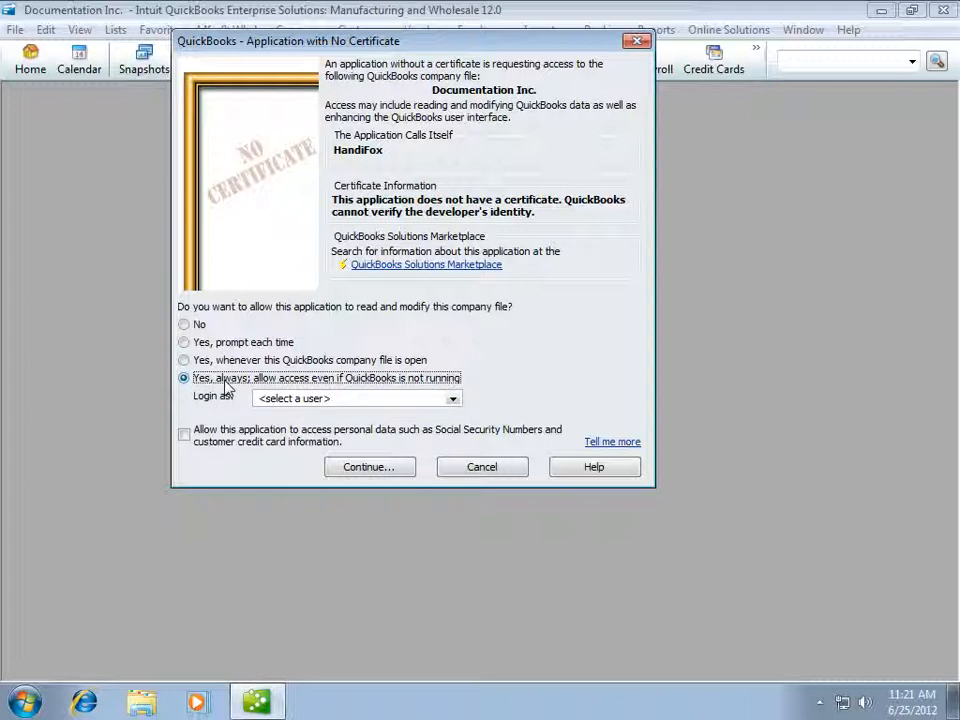
click(325, 398)
click(310, 438)
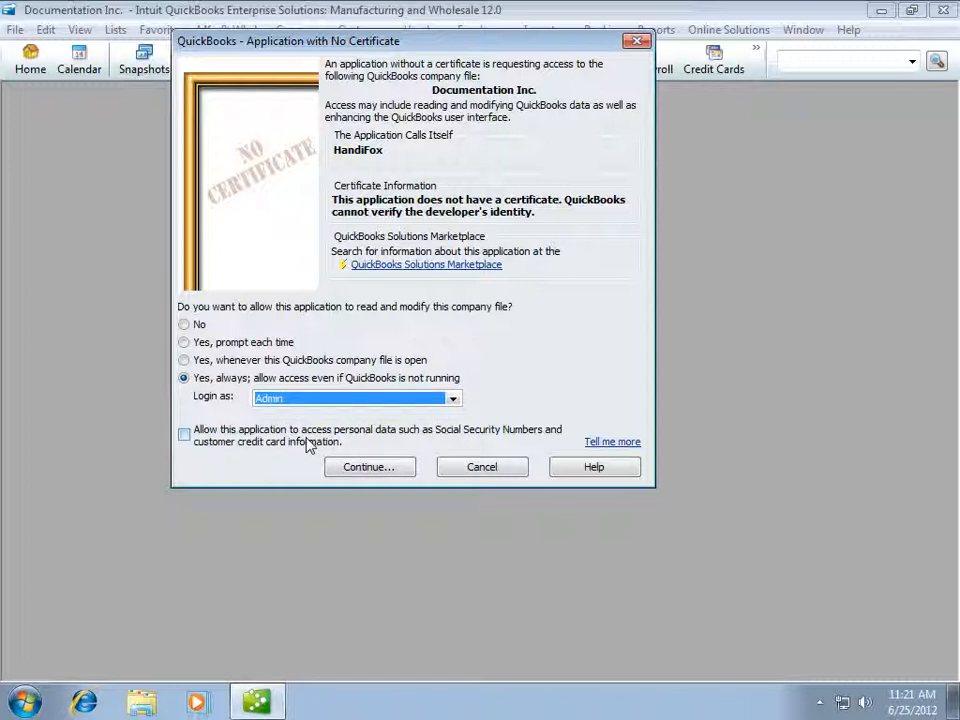
click(184, 434)
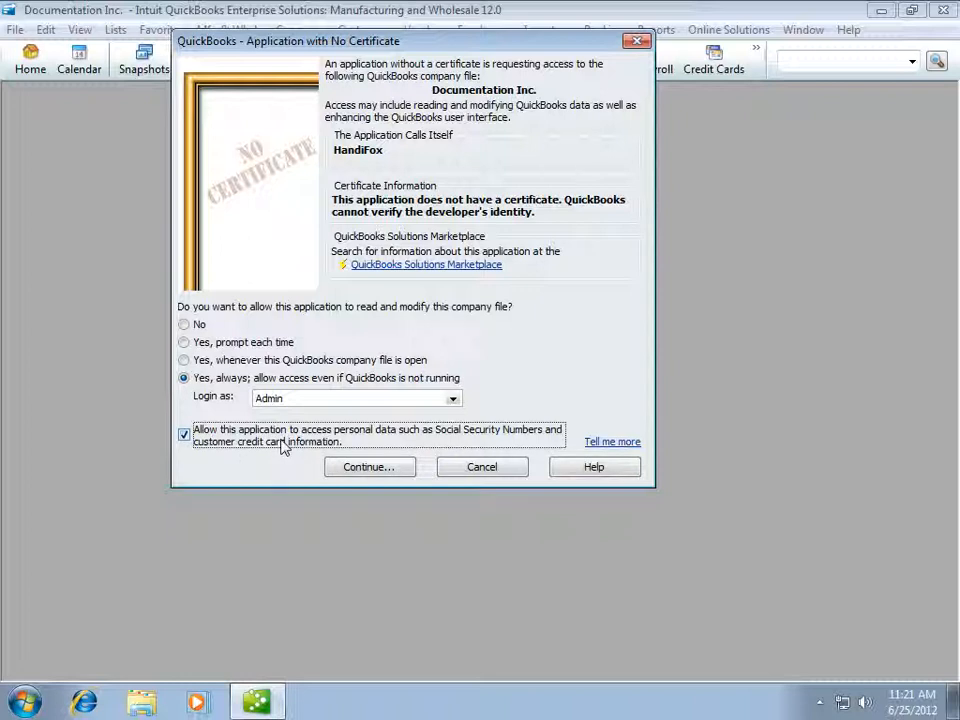
click(355, 468)
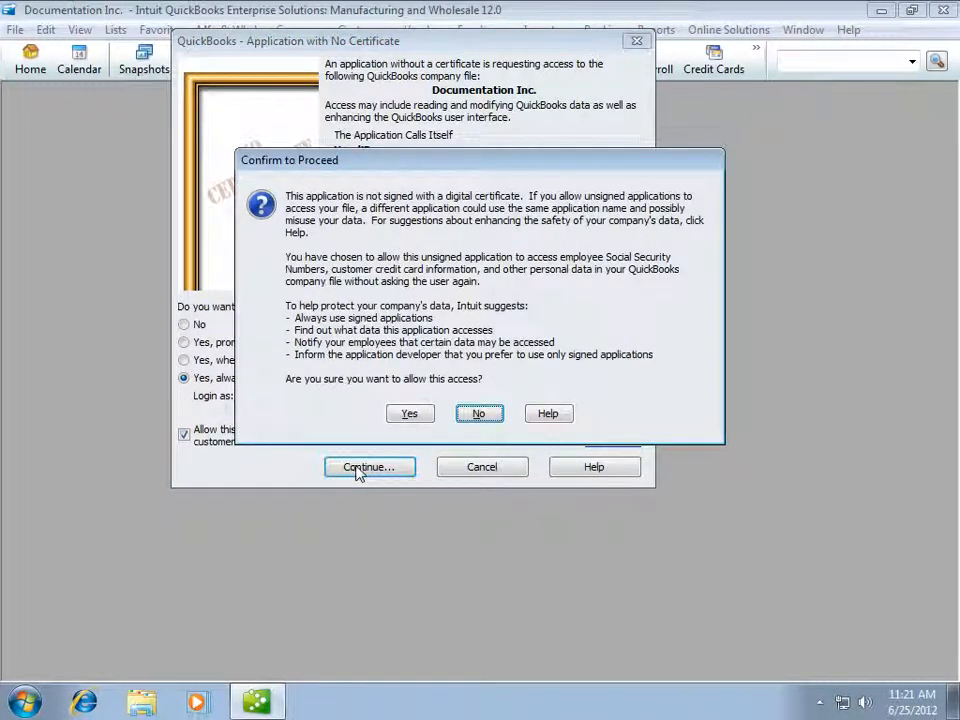
click(410, 416)
click(409, 414)
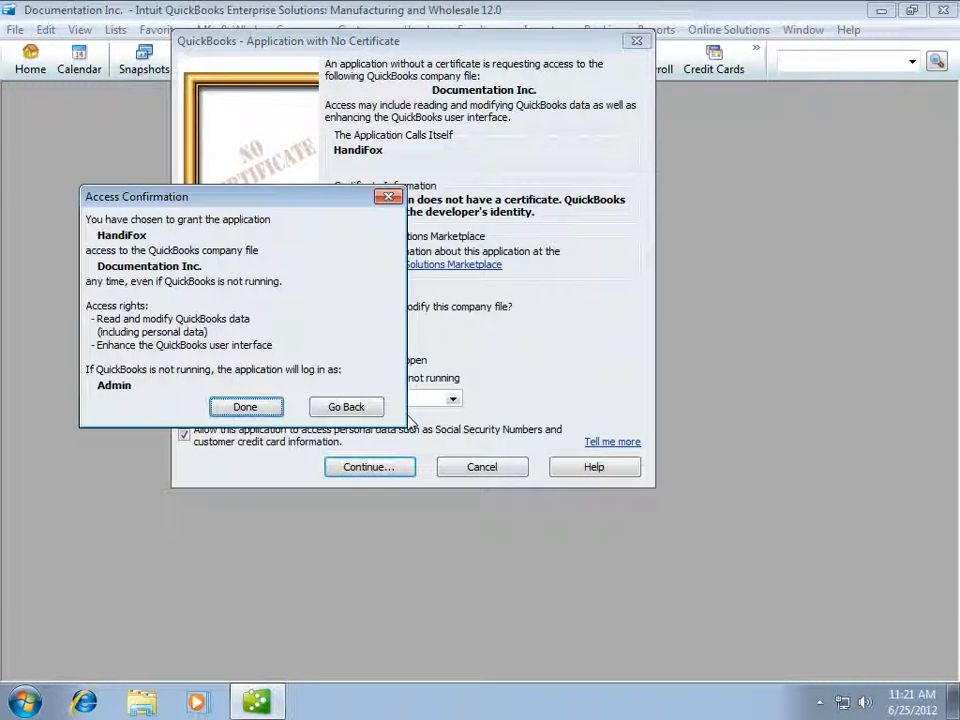
click(262, 411)
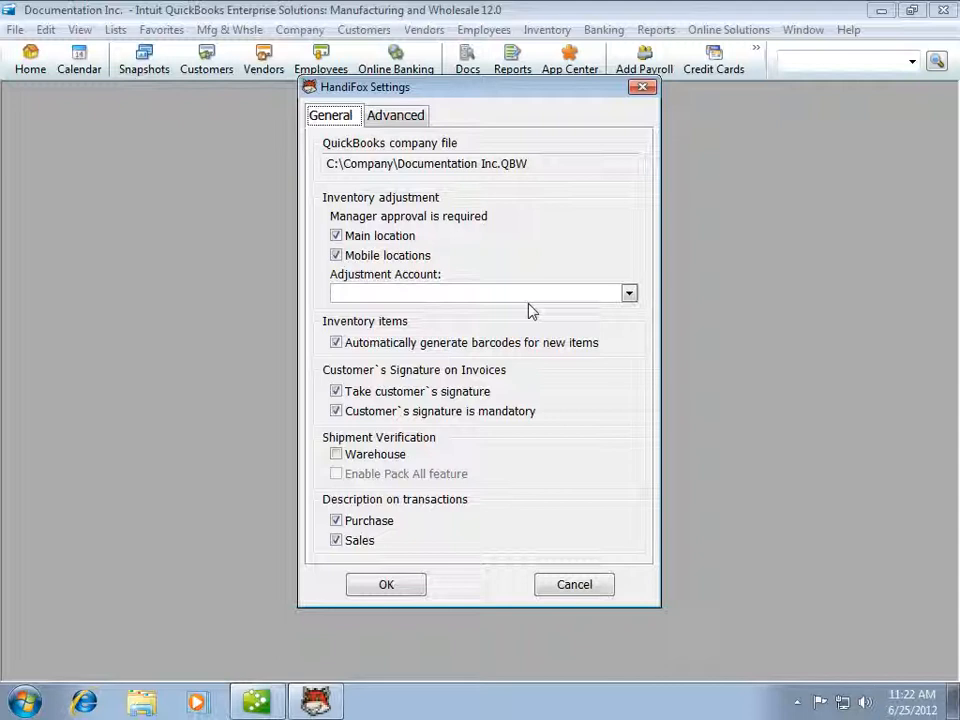
Step: In the HandiFox settings, set the adjustment account to Cost of Goods Sold and the transactions recovery period to 2 h
click(568, 300)
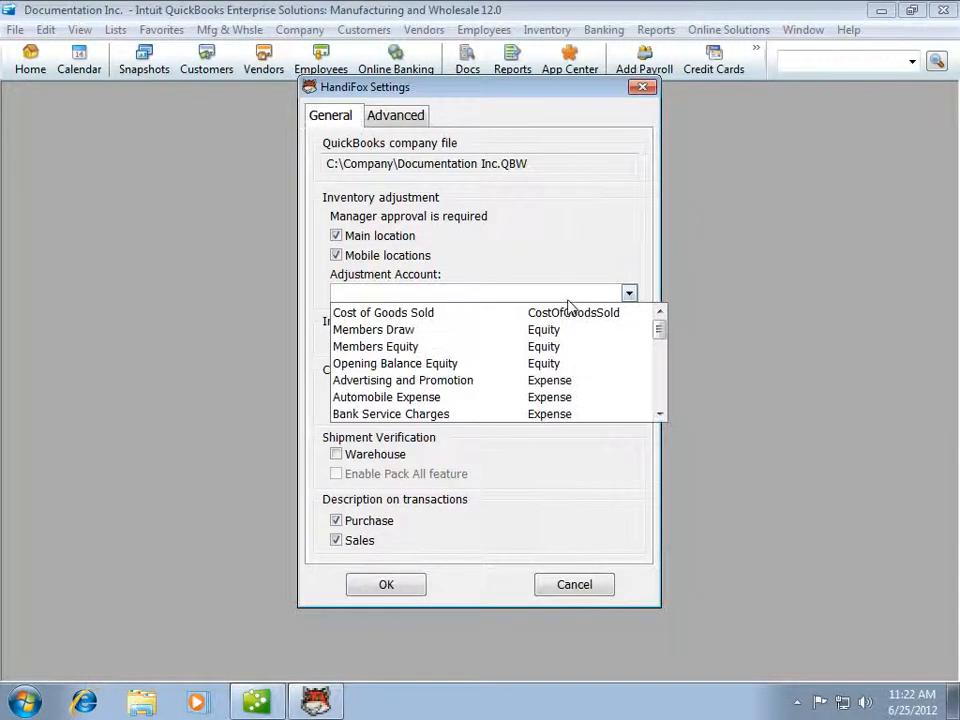
click(491, 316)
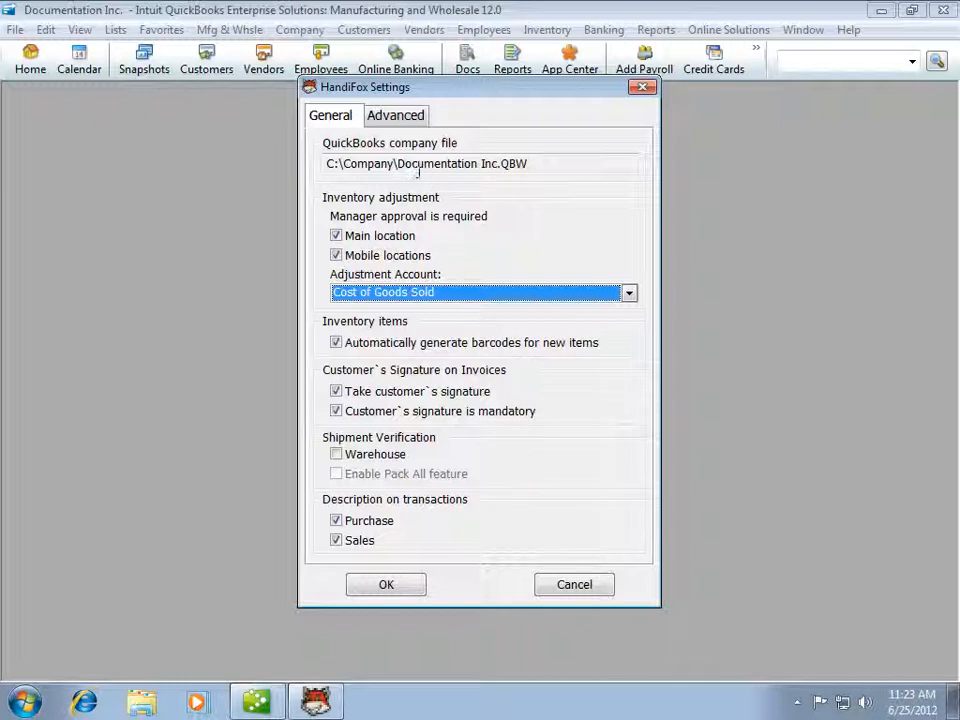
click(403, 124)
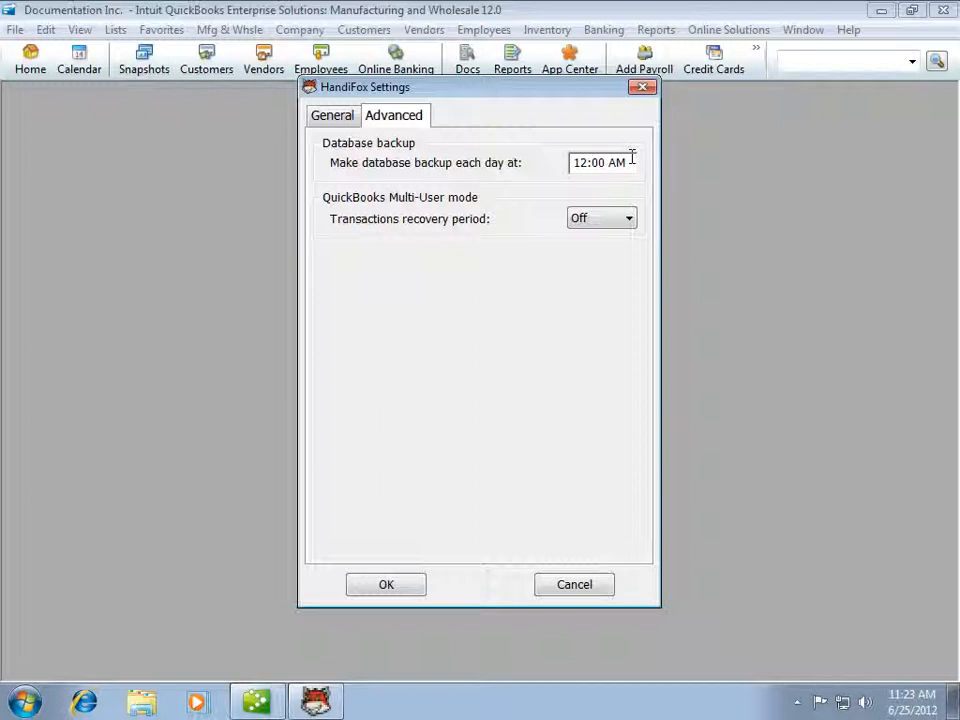
click(630, 219)
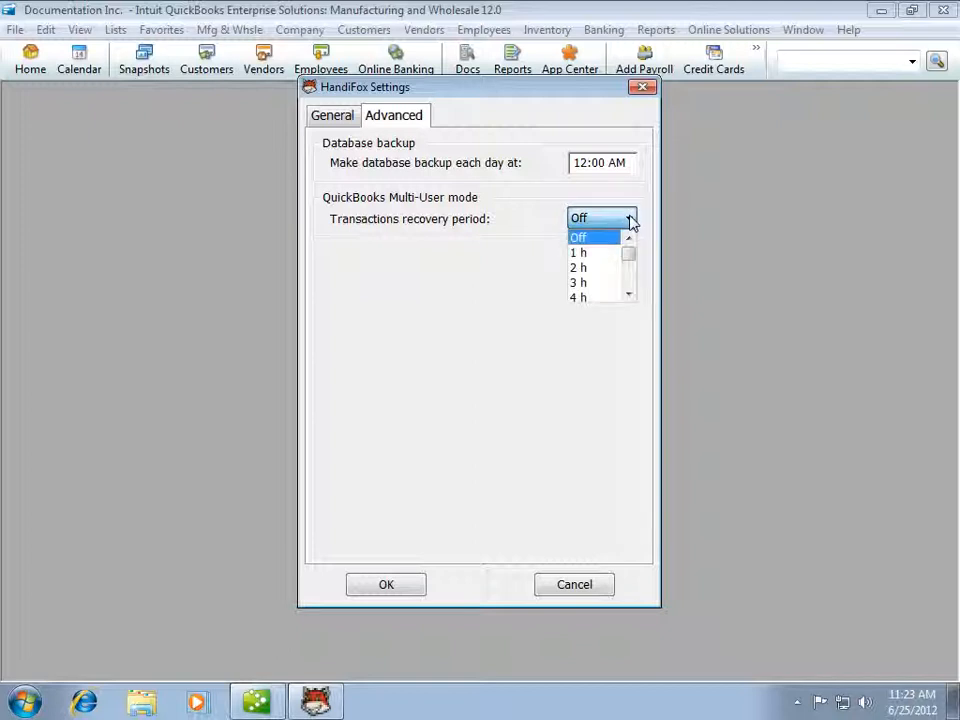
click(605, 267)
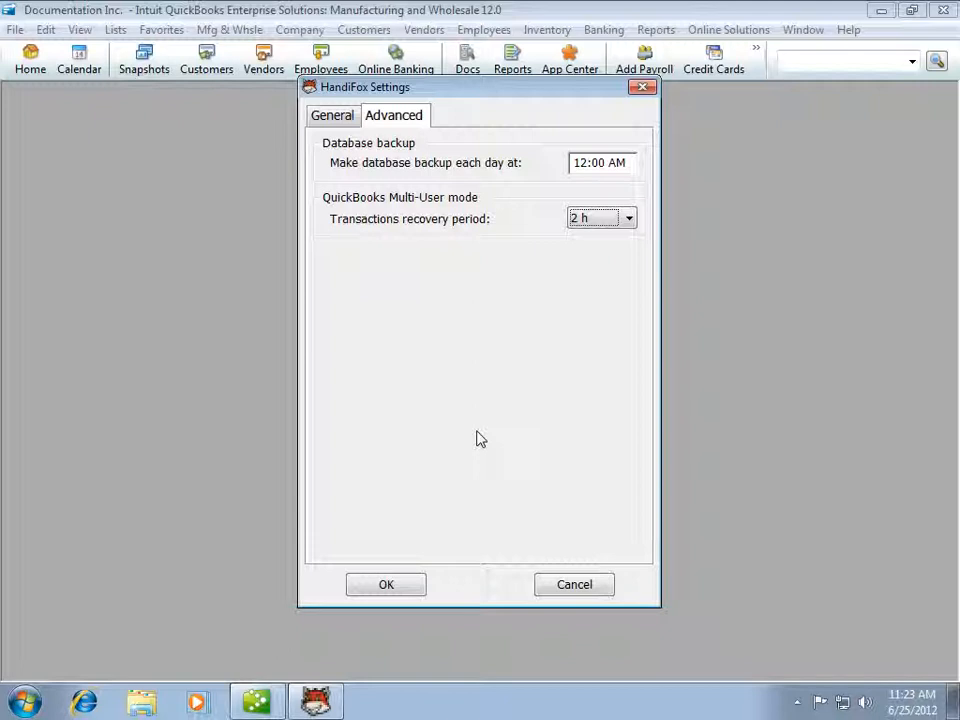
Step: Save the HandiFox settings and agree to download the data from QuickBooks
click(388, 588)
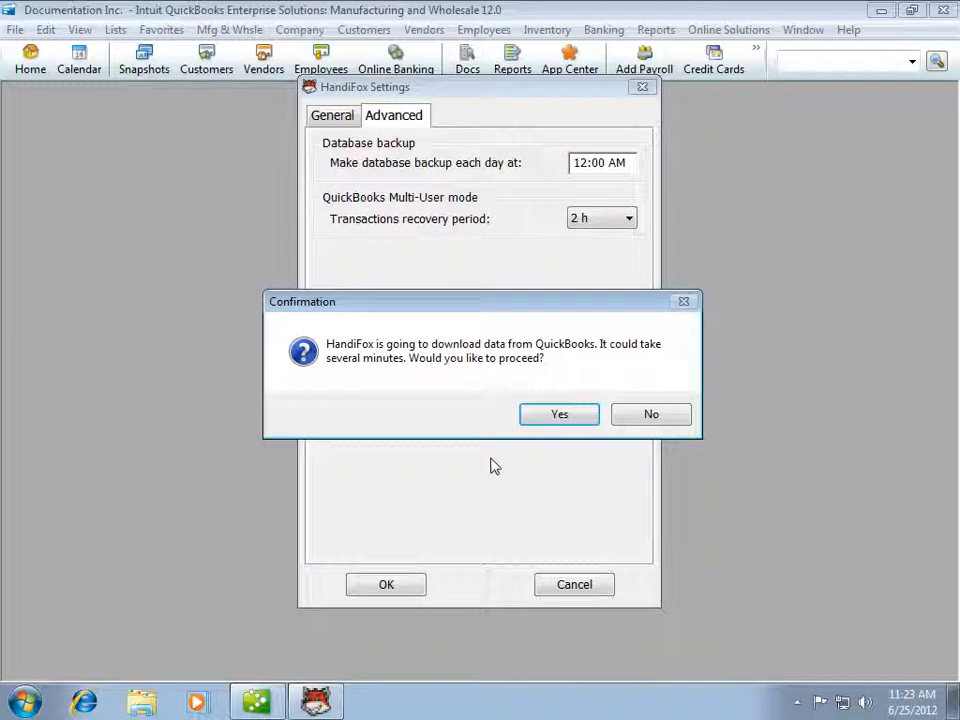
click(559, 416)
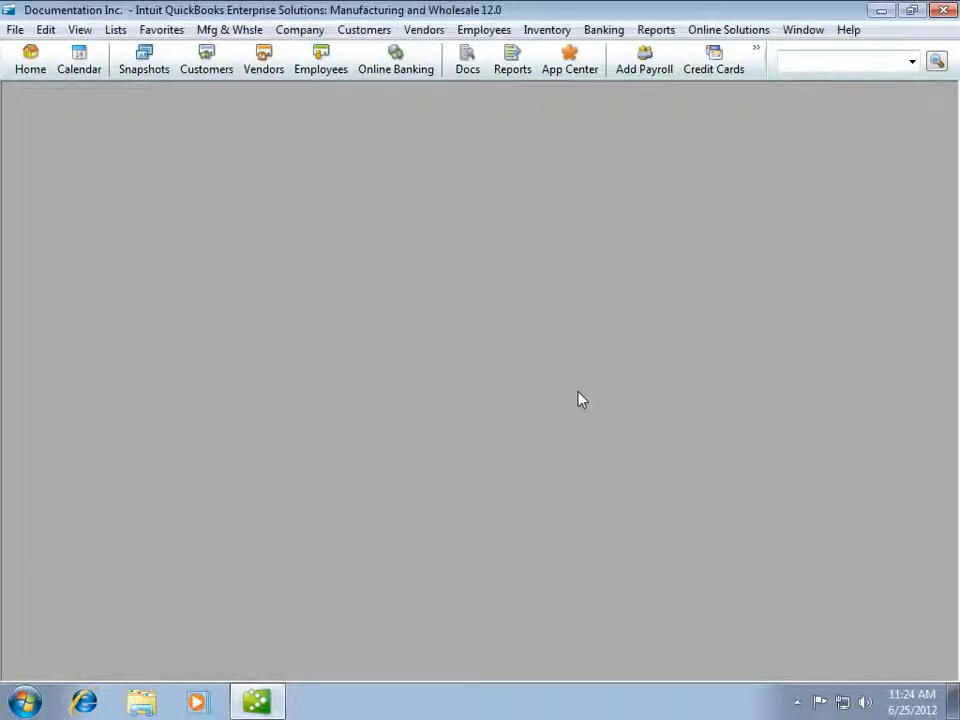
Step: Display the list of HandiFox functions added to QuickBooks
click(15, 30)
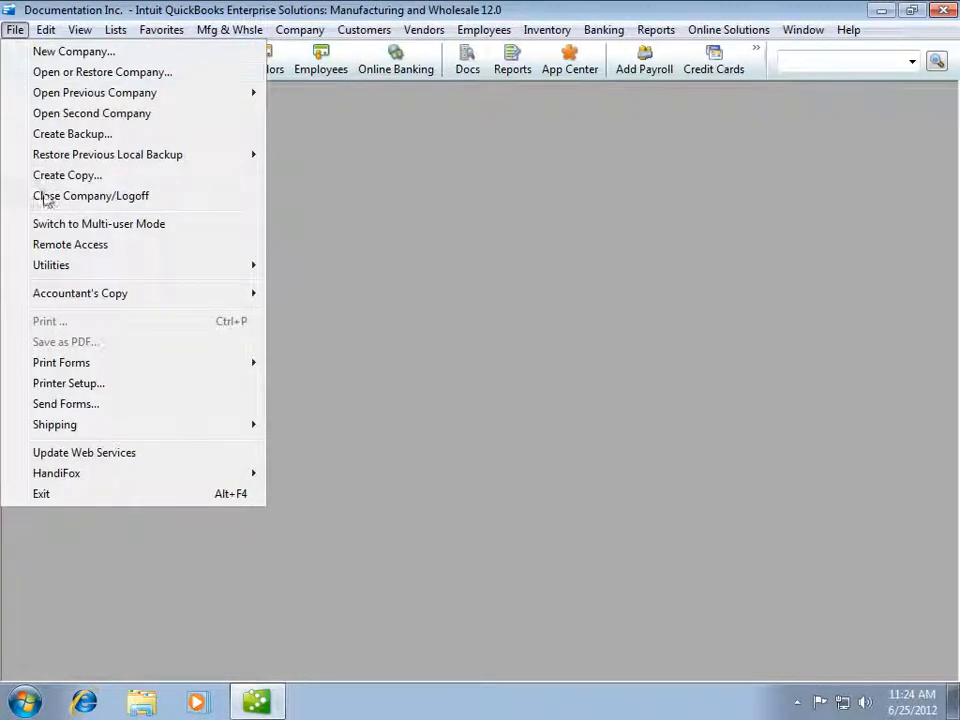
mouse_move(92, 482)
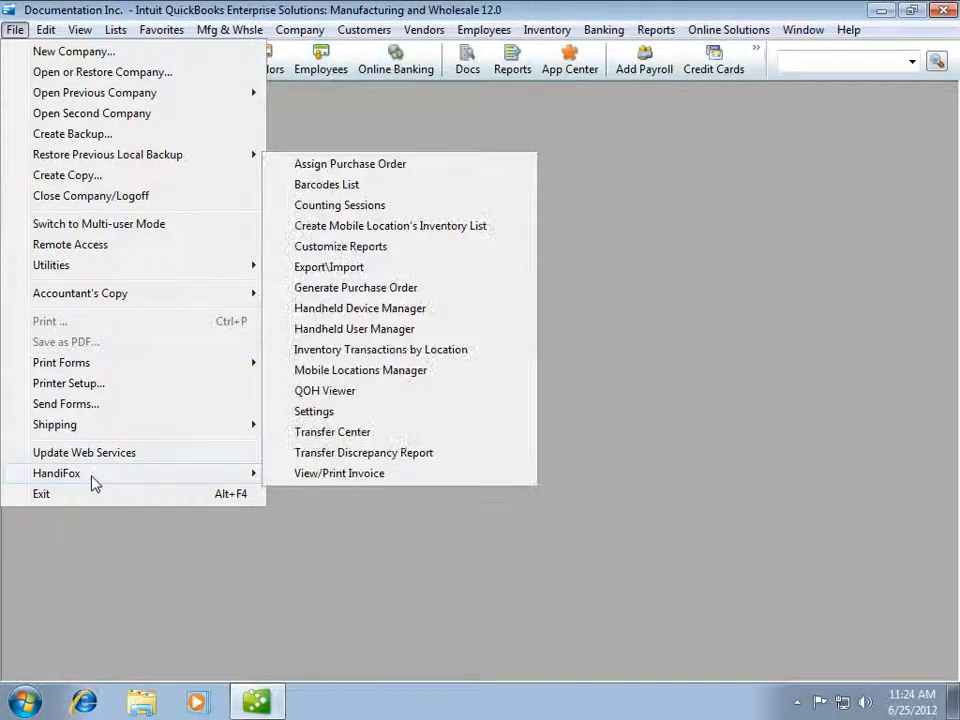